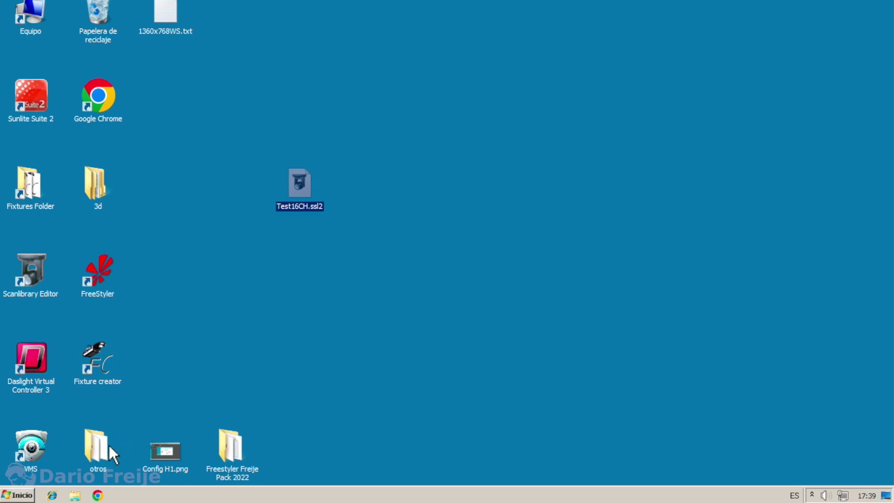
Open a File Explorer window from the taskbar and shift the Test16CH file icon on the desktop.
click(75, 495)
drag(294, 211, 230, 210)
Copy Test16CH.ssl2 and browse to local disk C: to the SunliteSuite2 folder.
right_click(227, 184)
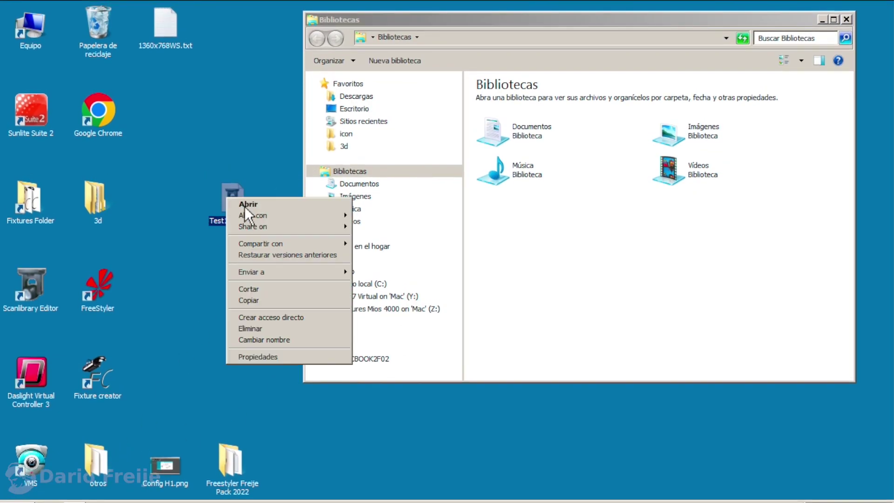
click(254, 301)
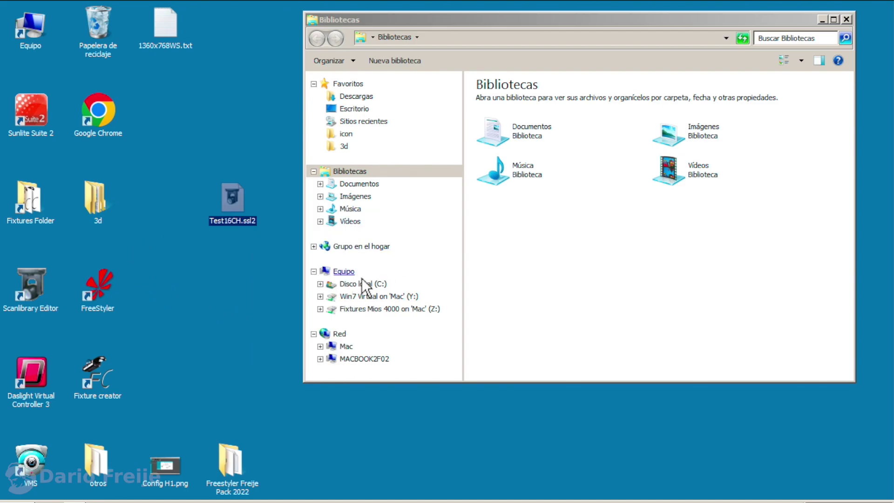
click(363, 284)
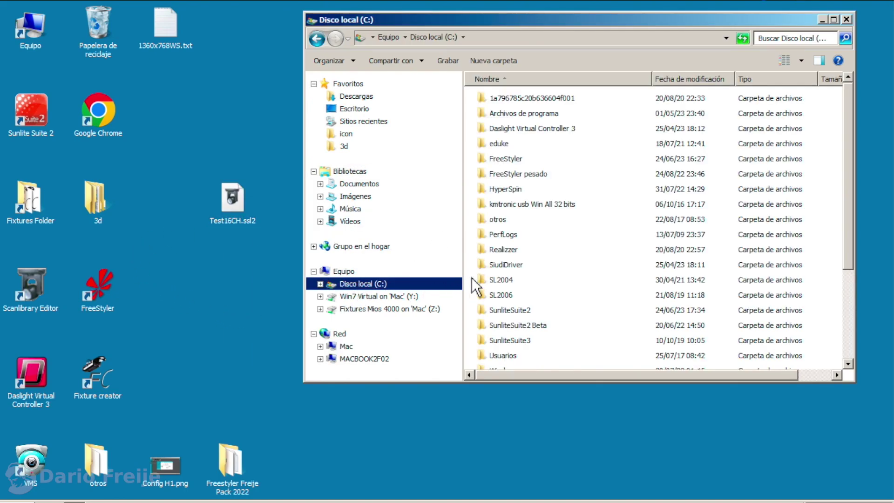
click(515, 311)
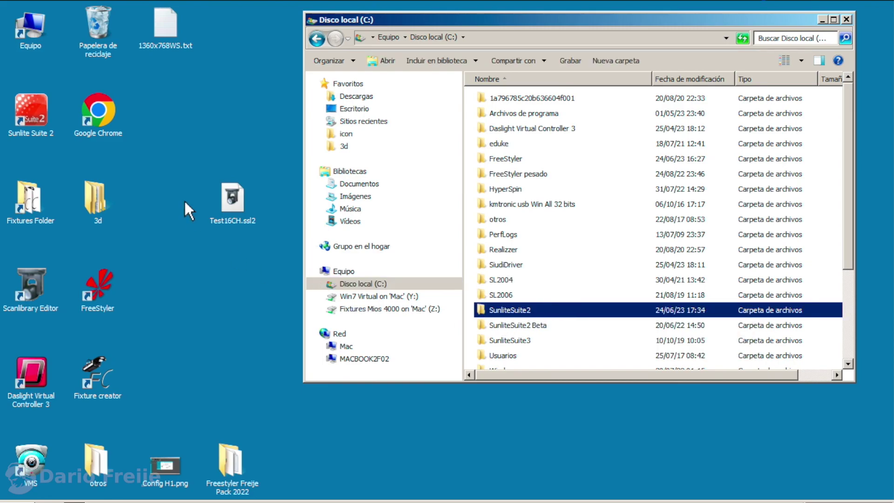
Check the Sunlite Suite 2 shortcut's target, then open C:\SunliteSuite2\ScanLibrary.
right_click(33, 116)
click(75, 320)
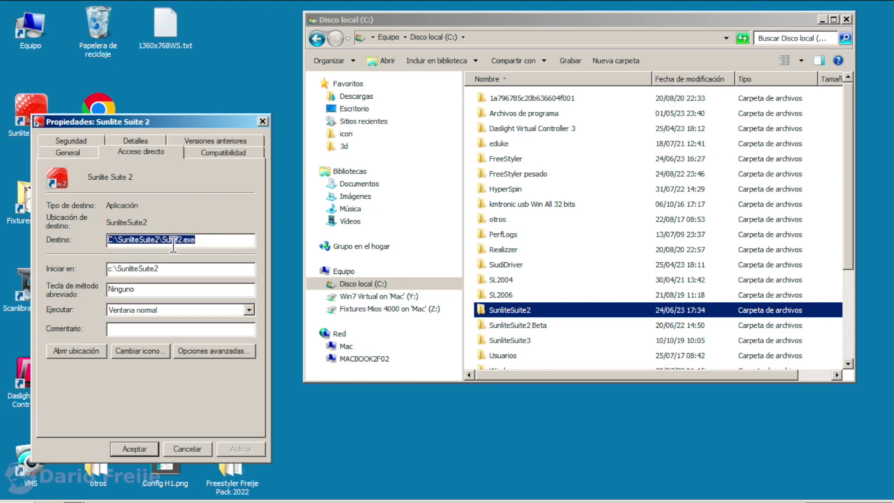
click(262, 121)
double_click(507, 308)
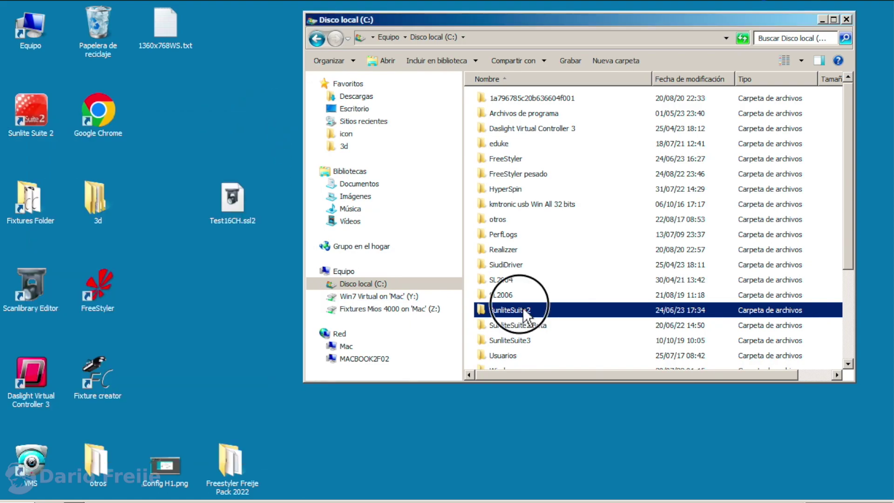
click(501, 281)
double_click(511, 281)
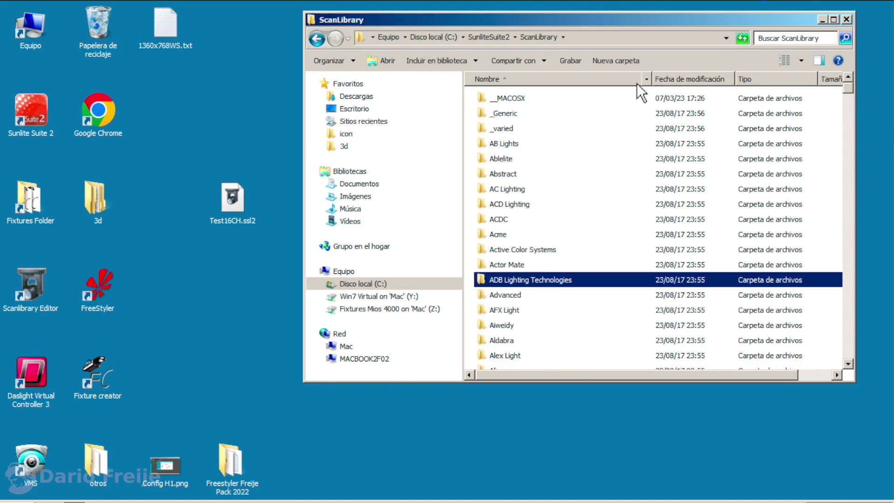
Create a ScanLibrary subfolder named after the user and move Test16CH.ssl2 into it.
click(616, 60)
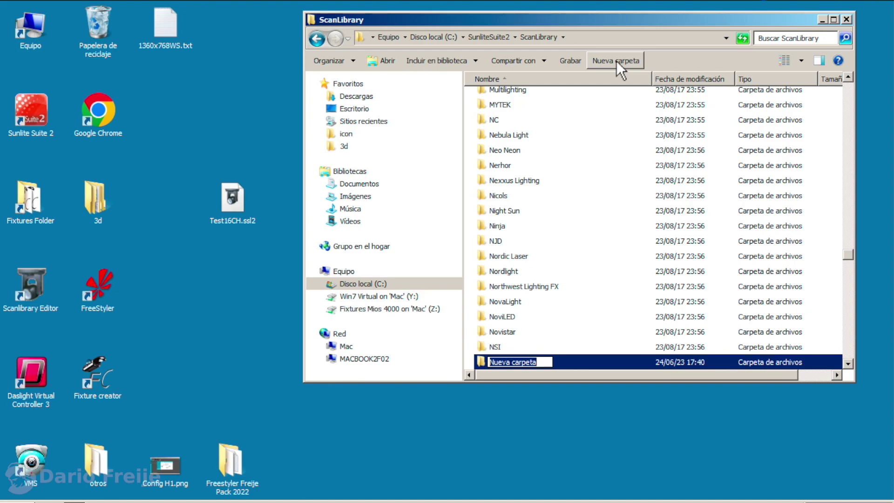
text(dario freije)
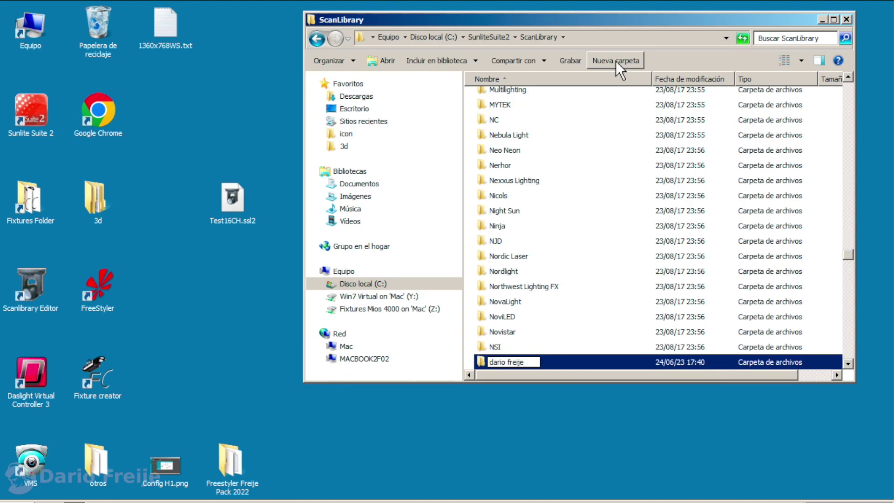
key(Return)
double_click(507, 96)
click(553, 205)
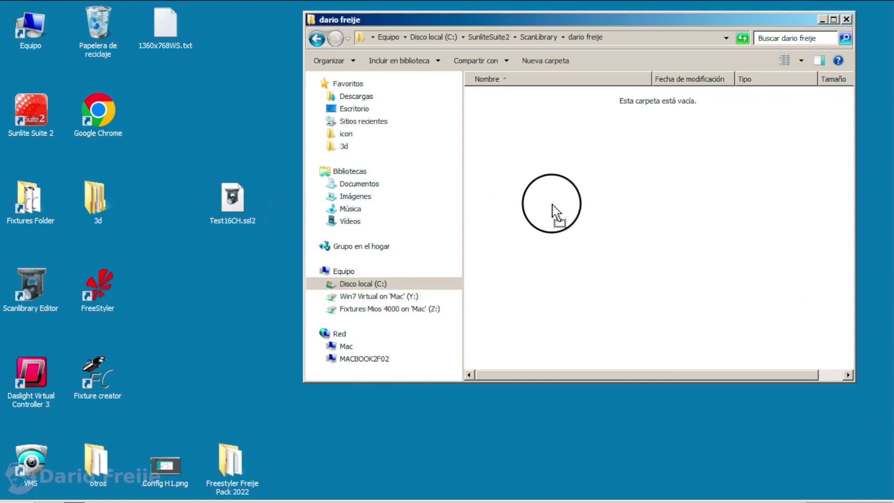
drag(552, 205, 552, 211)
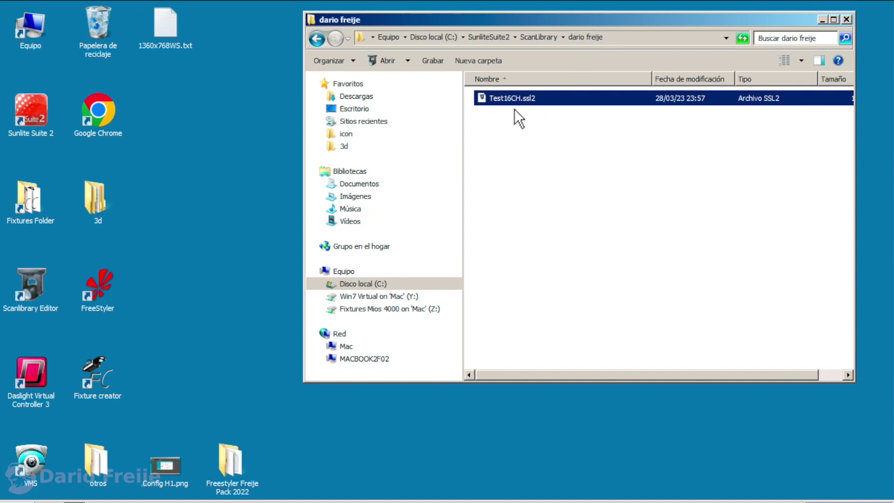
Close Explorer, launch Sunlite Suite 2, and create and select a new show 'pruebas'.
click(846, 20)
double_click(36, 116)
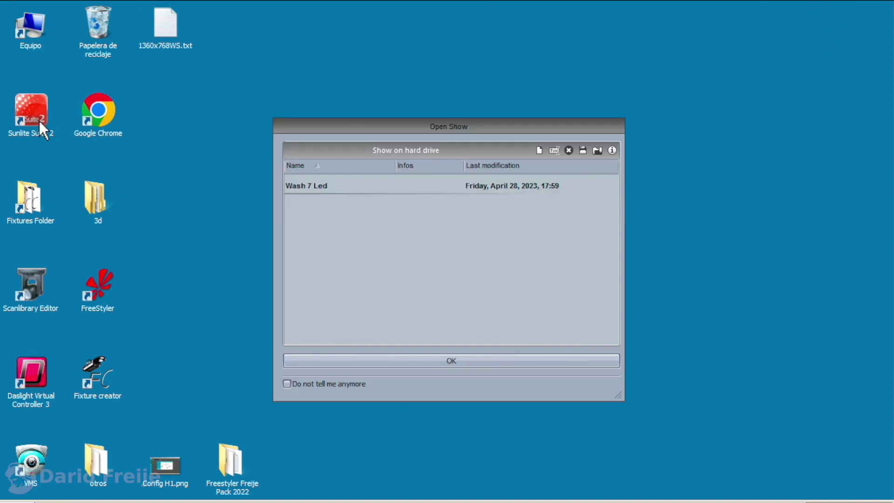
click(540, 150)
text(pruebas)
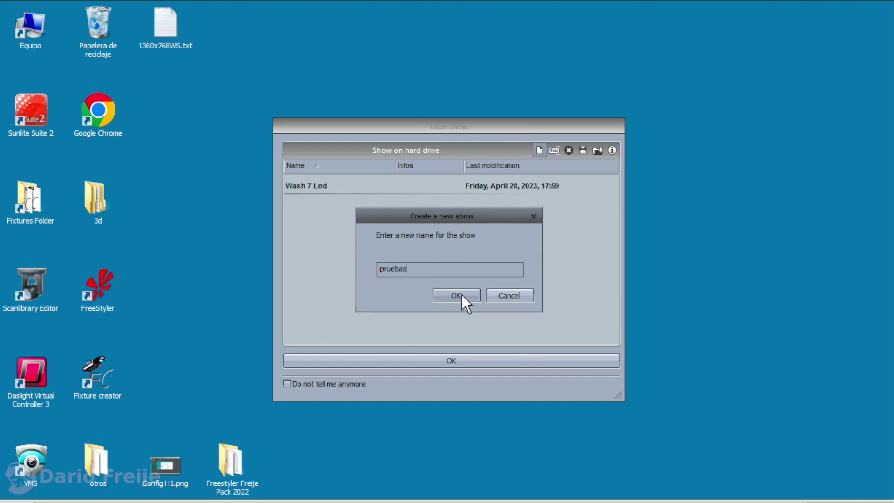
click(460, 295)
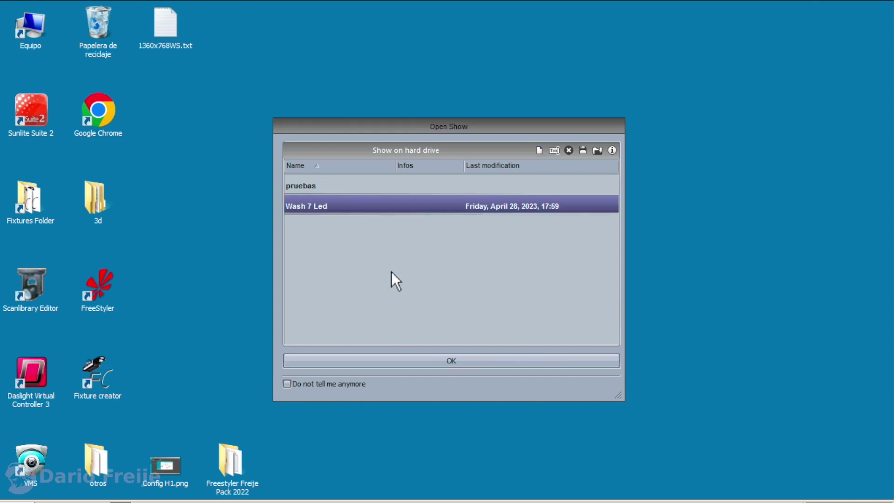
click(317, 186)
Open the pruebas show and select the test16ch profile in the personal ScanLibrary folder.
click(462, 360)
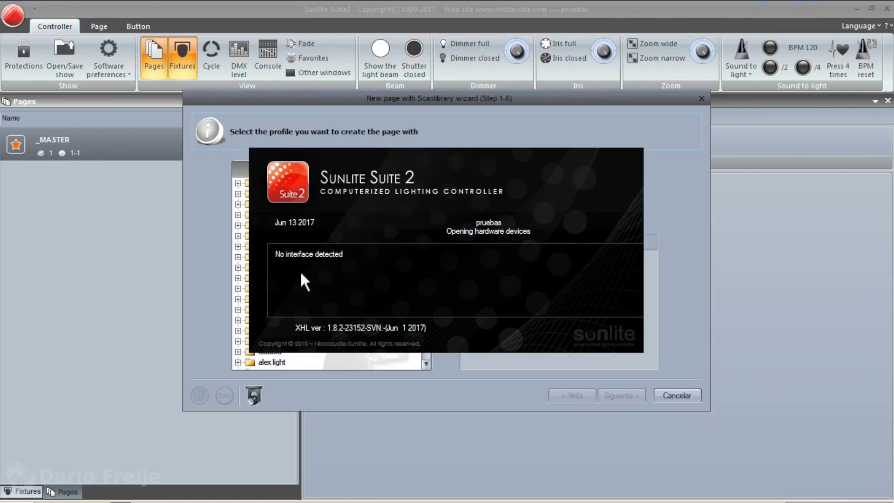
click(280, 259)
key(d)
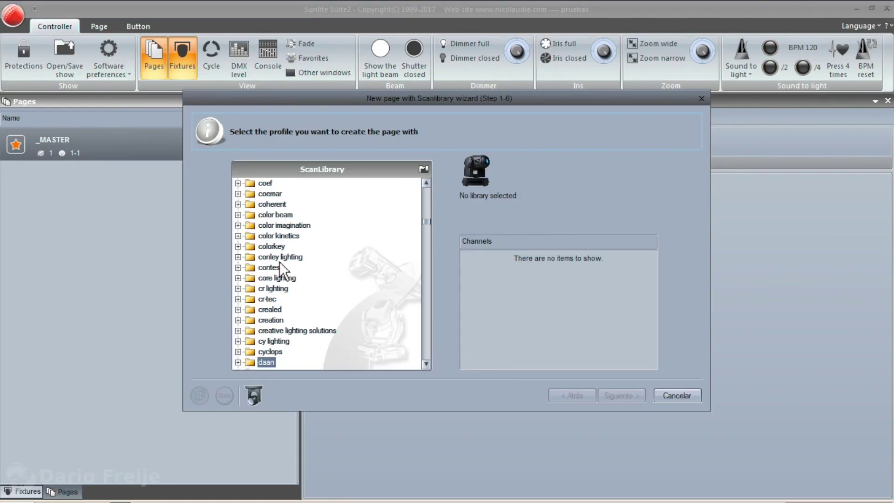
click(426, 364)
click(426, 365)
click(426, 364)
double_click(275, 330)
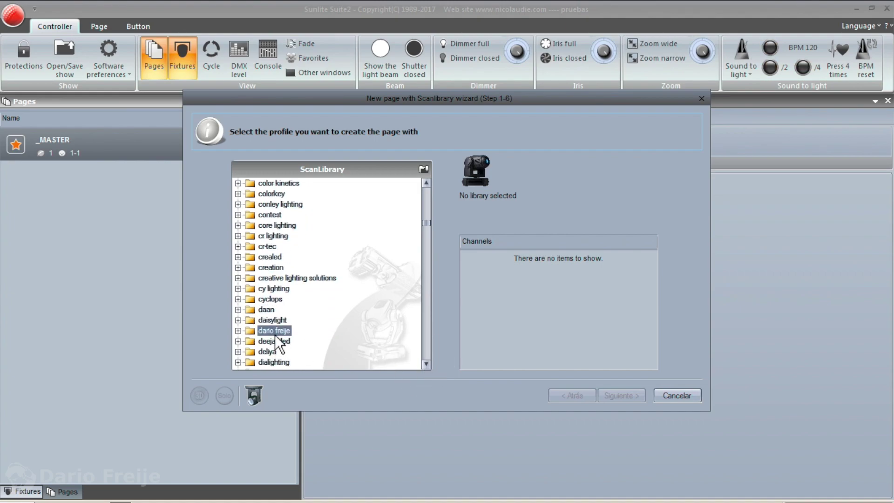
click(290, 341)
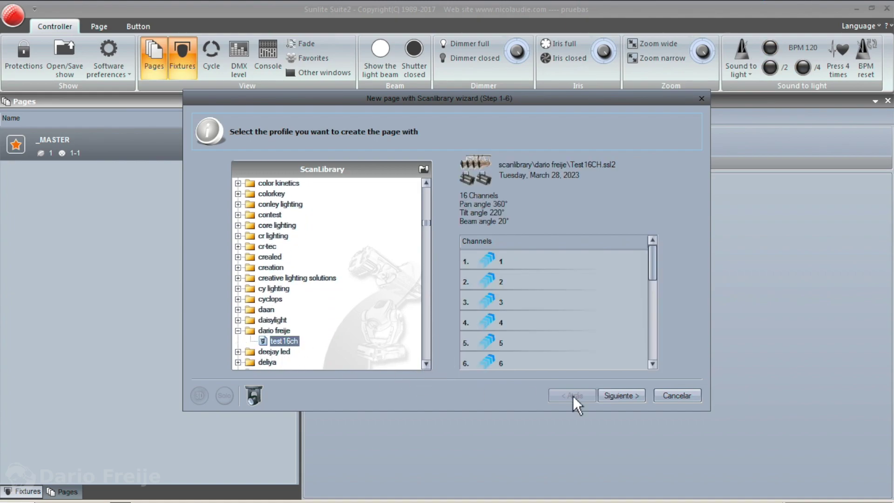
Patch the Test16CH fixture to DMX channels 1–16 of universe 1.
scroll(656, 351, down, 5)
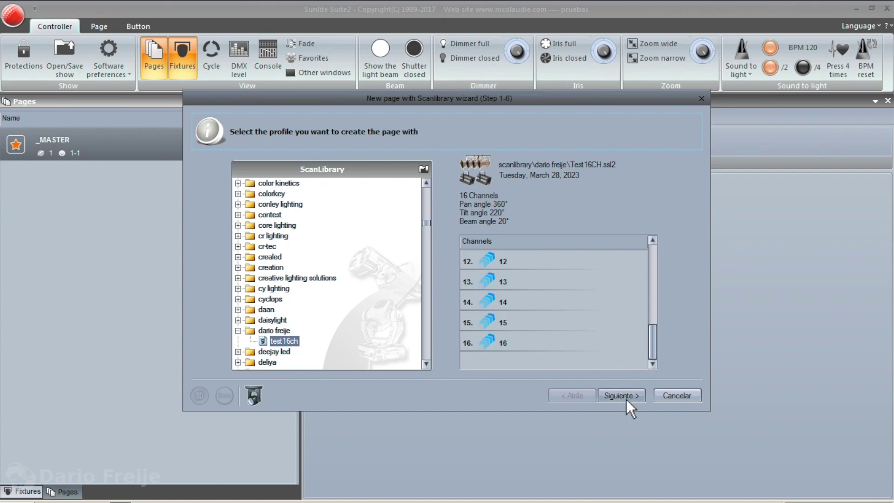
click(625, 398)
click(286, 334)
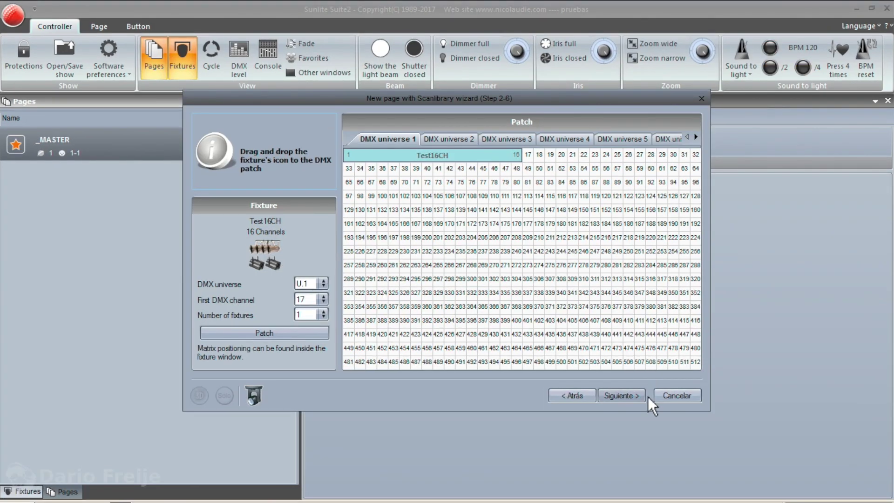
Complete the remaining wizard pages to create the Test16CH page with sixteen Speed channels.
click(721, 474)
click(638, 398)
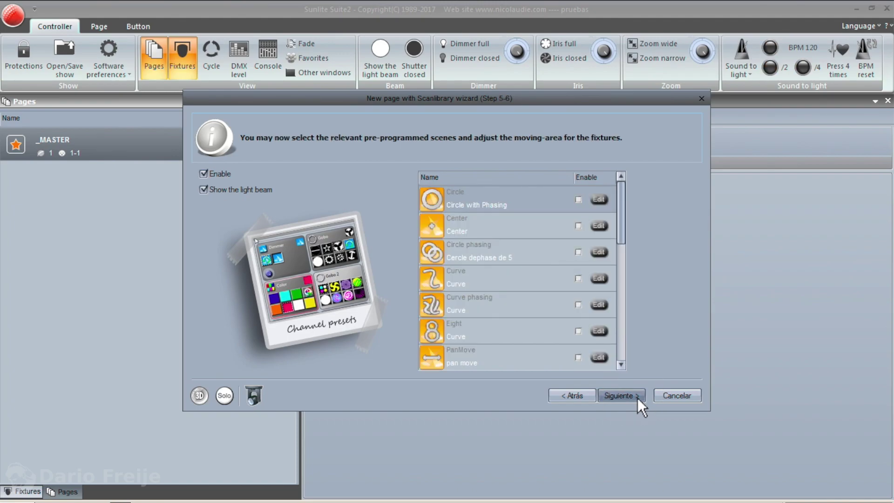
click(638, 398)
click(638, 397)
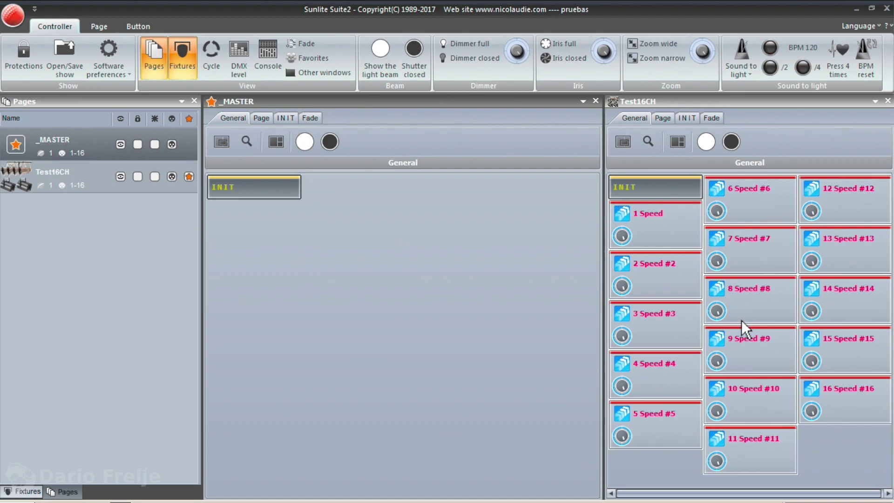
Open a widened, repositioned DMX level window for universe 1 and raise the 1 Speed channel.
click(241, 50)
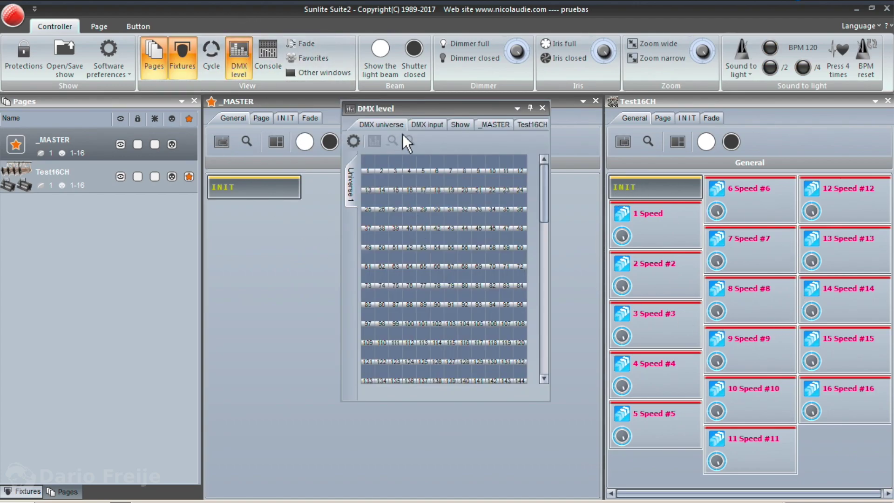
drag(426, 110, 337, 203)
drag(455, 313, 514, 320)
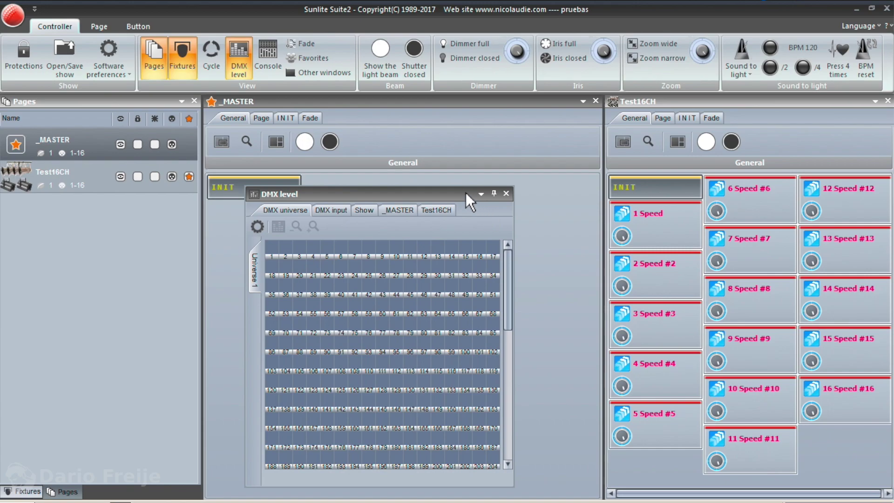
drag(460, 195, 464, 236)
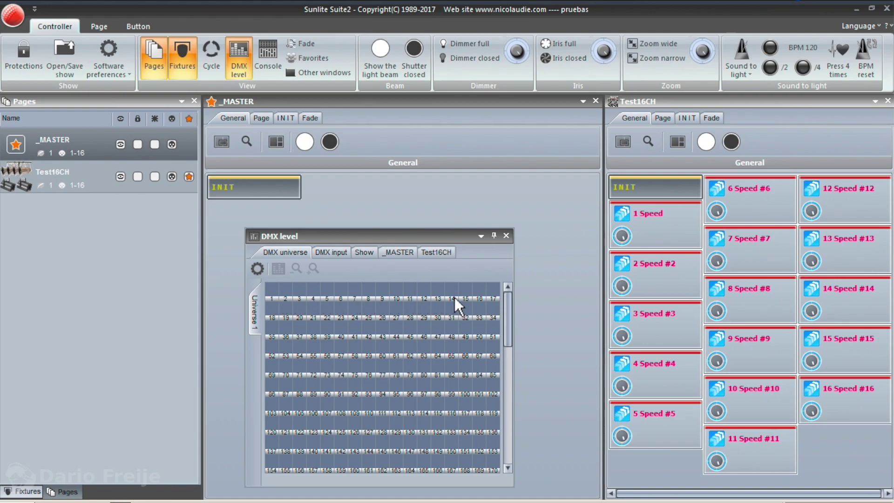
click(646, 218)
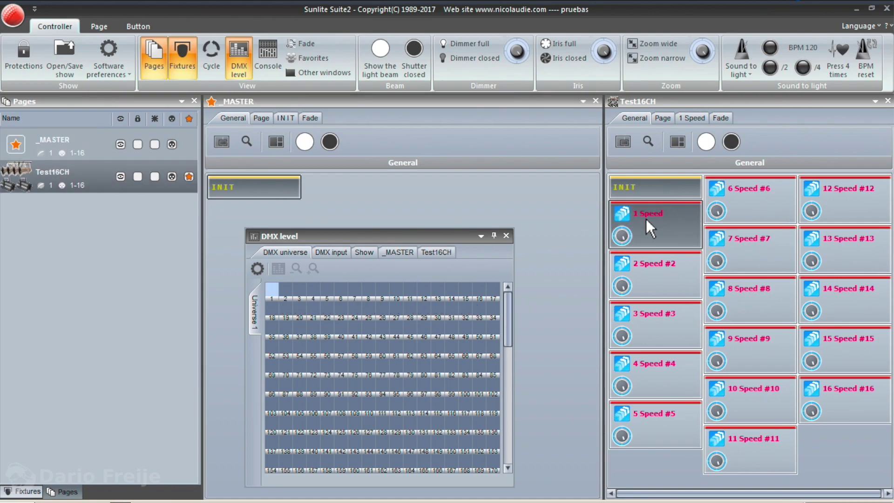
mouse_move(624, 241)
mouse_down()
mouse_move(636, 236)
mouse_move(623, 238)
mouse_up()
Turn off 1 Speed, then create an empty 'Scene' button and open it in the editor.
click(629, 240)
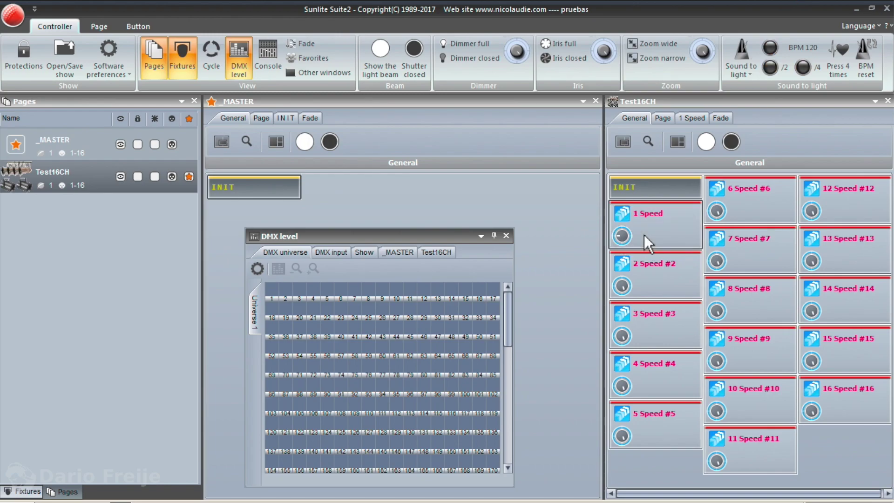
drag(410, 237, 185, 240)
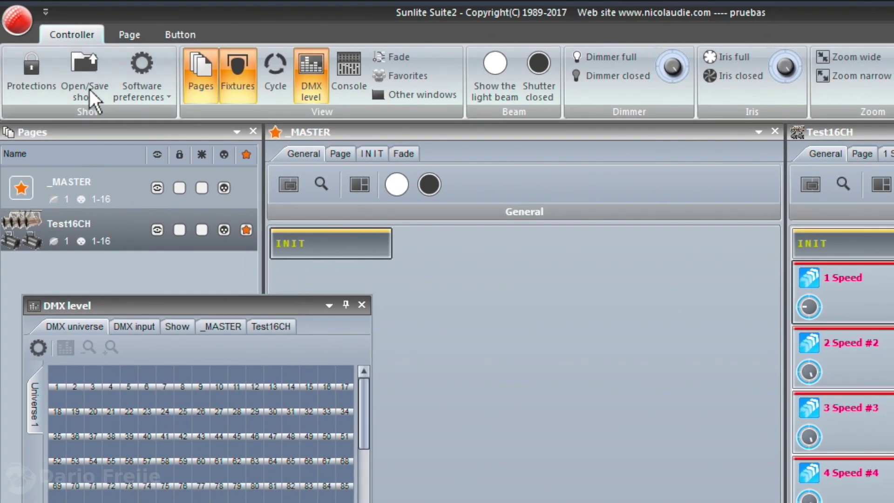
click(176, 41)
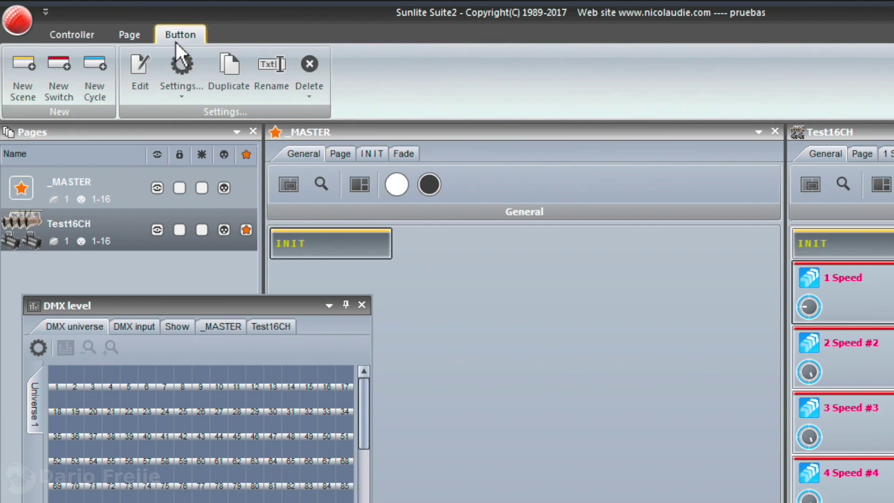
click(23, 83)
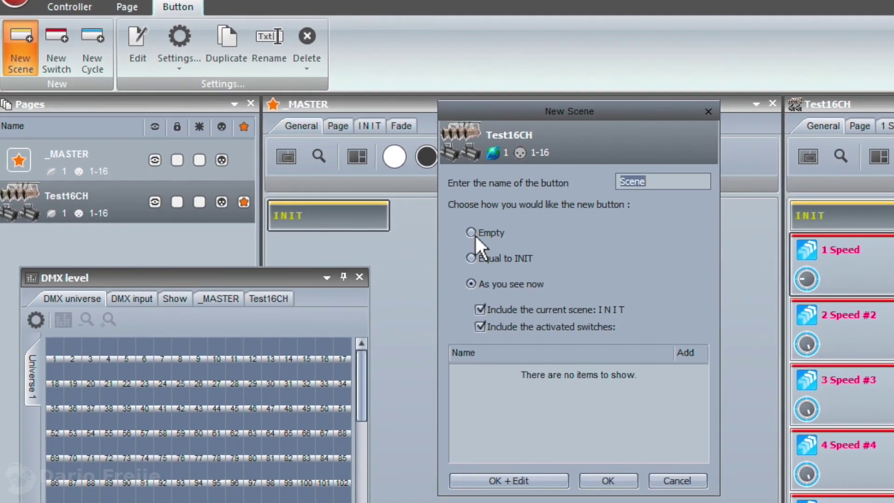
click(474, 234)
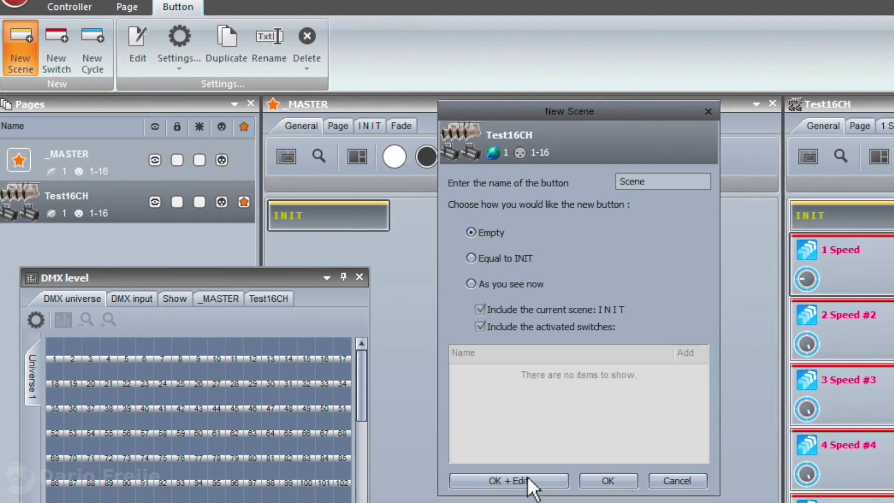
click(508, 486)
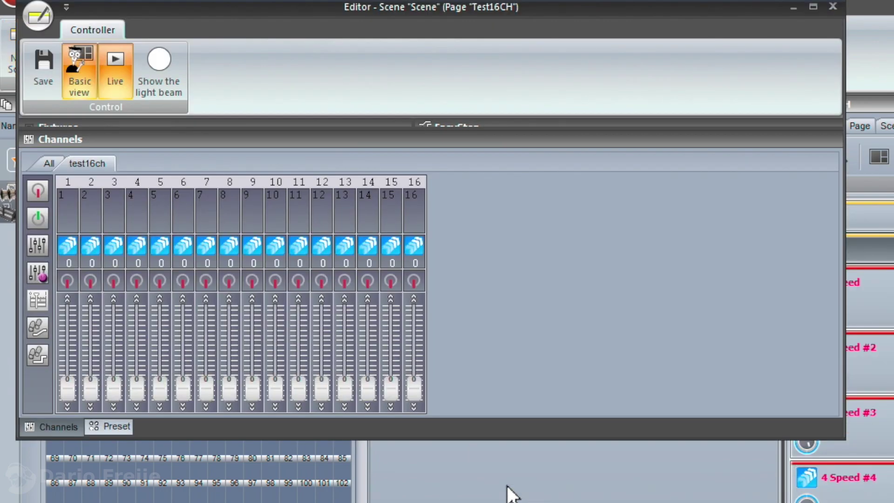
Narrow the scene editor and move it right to reveal DMX levels, showing the test16ch channels.
drag(844, 439, 559, 443)
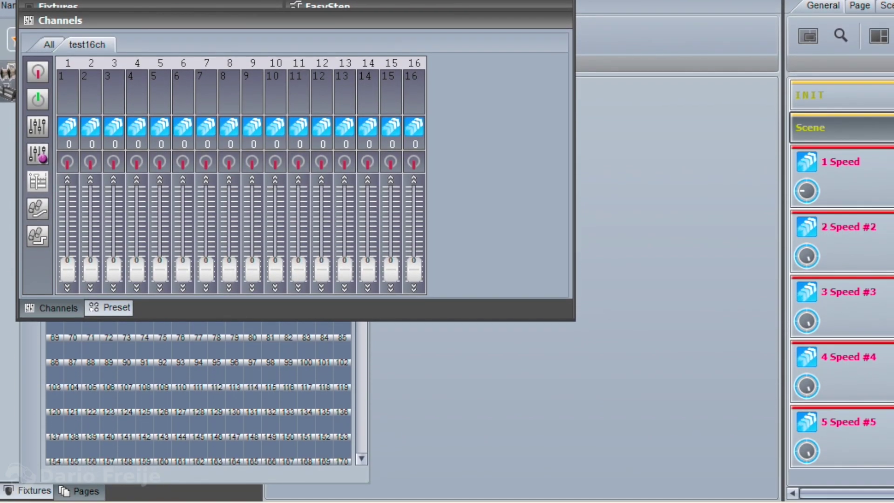
drag(169, 6, 553, 48)
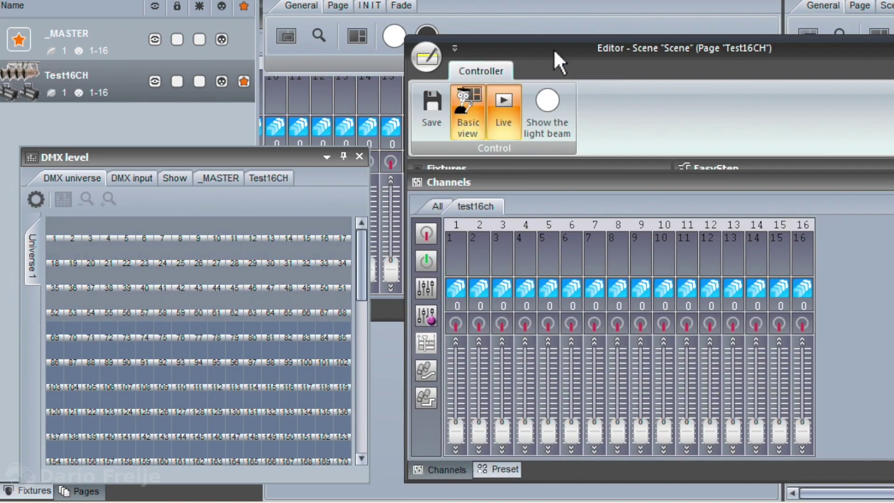
click(445, 208)
click(476, 208)
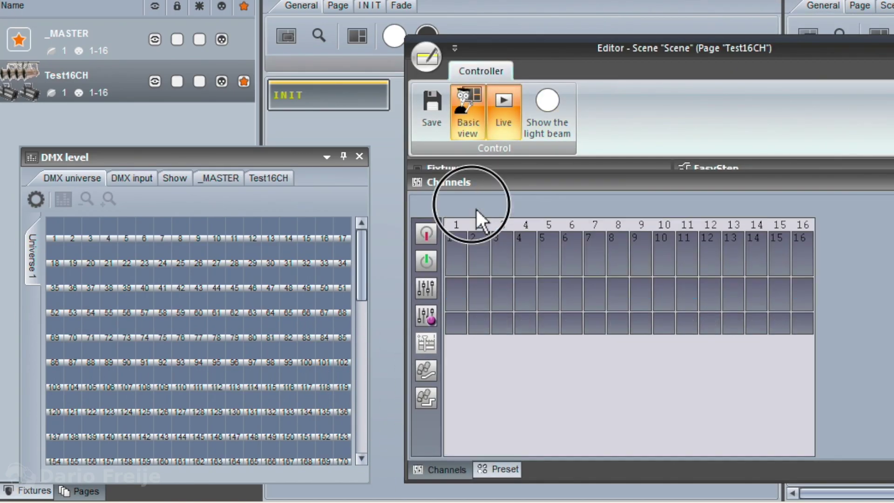
click(441, 209)
click(491, 210)
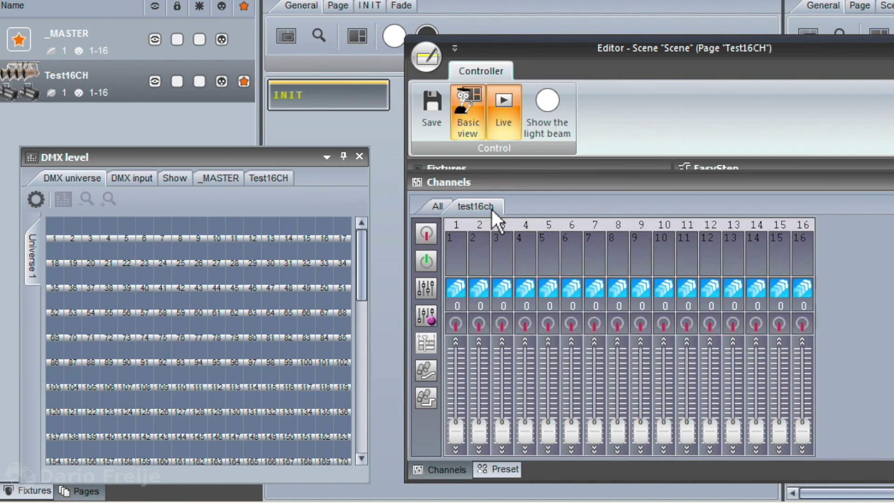
click(442, 207)
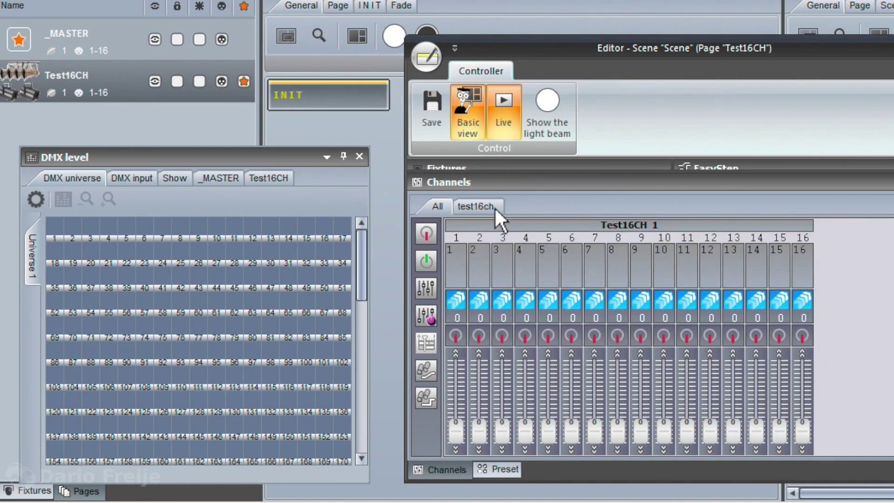
click(495, 207)
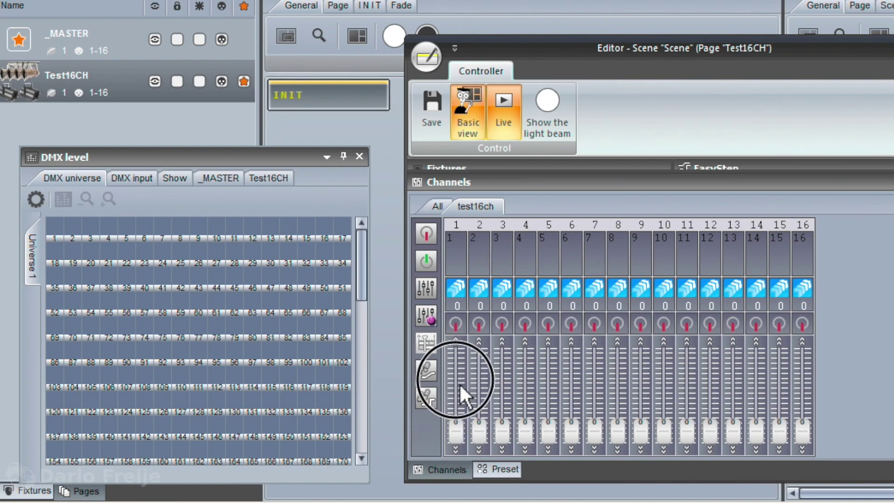
click(459, 326)
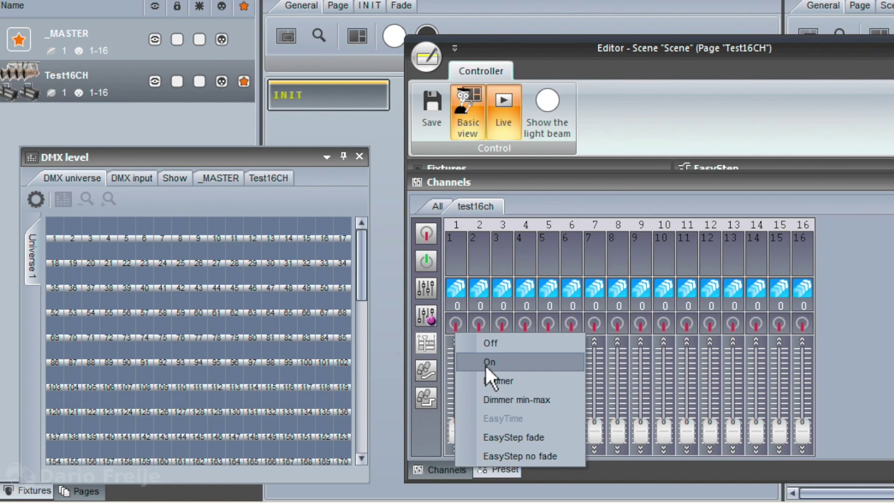
Switch scene channel 1 On and bring its level down to 164.
click(500, 364)
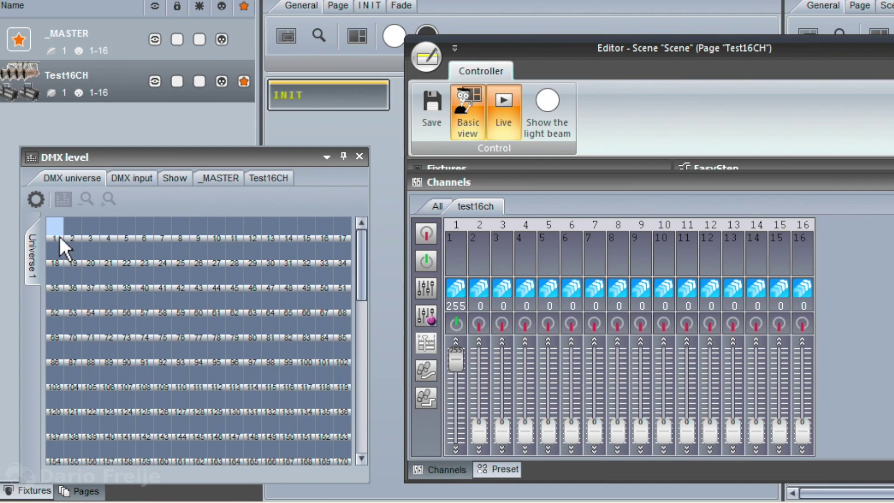
mouse_move(456, 363)
mouse_down()
mouse_move(462, 450)
mouse_move(459, 349)
mouse_up()
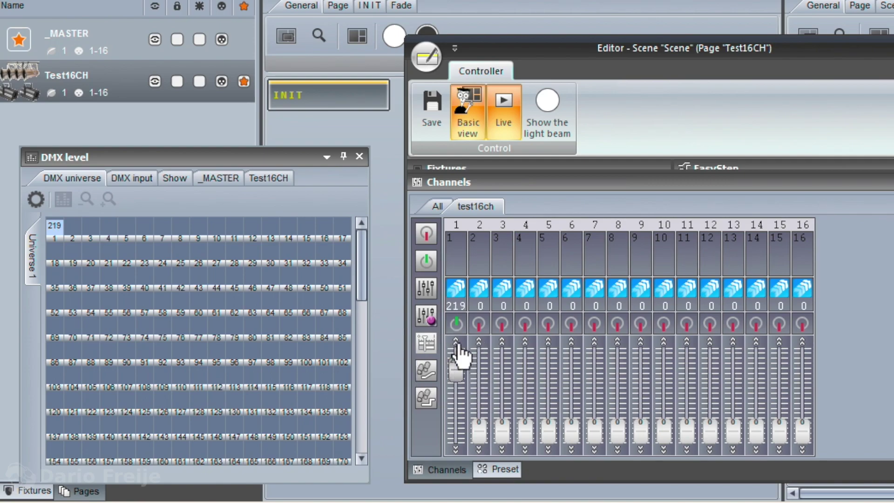
click(462, 342)
click(463, 346)
click(456, 450)
click(457, 450)
click(457, 450)
click(457, 449)
click(457, 450)
click(456, 450)
click(457, 450)
click(457, 450)
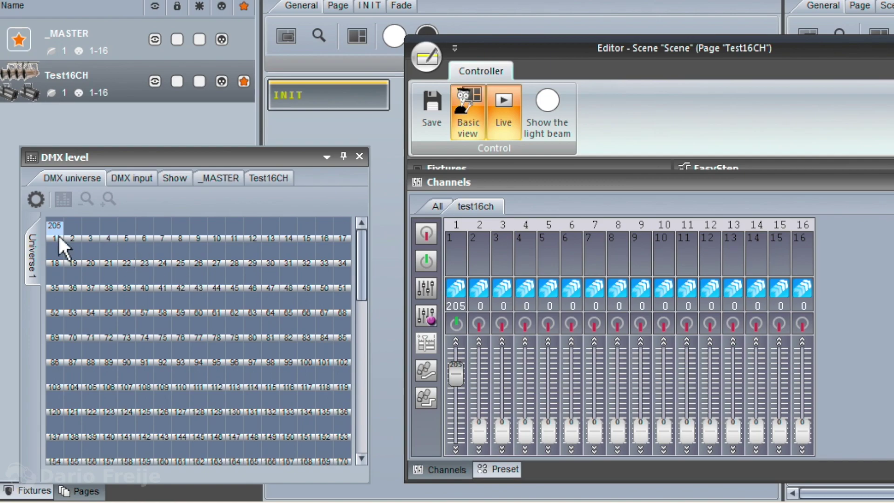
drag(457, 374, 457, 385)
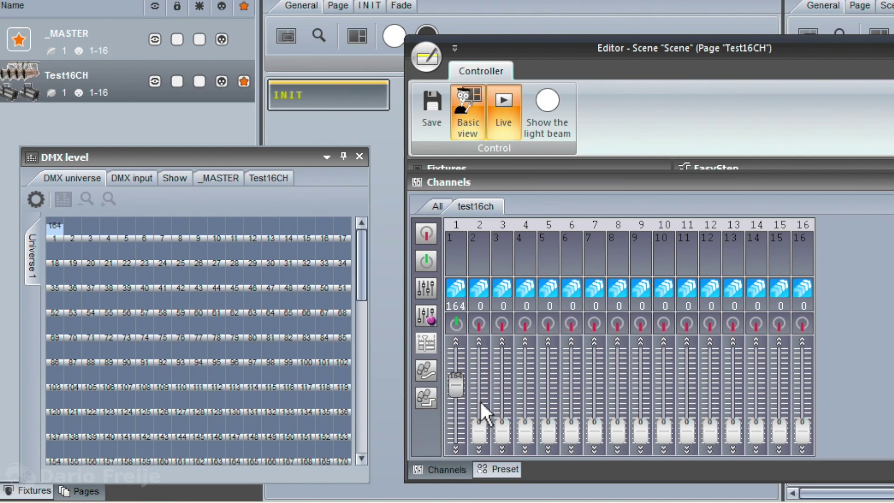
Switch channel 2 On and lower its level to about 198.
click(482, 325)
click(542, 362)
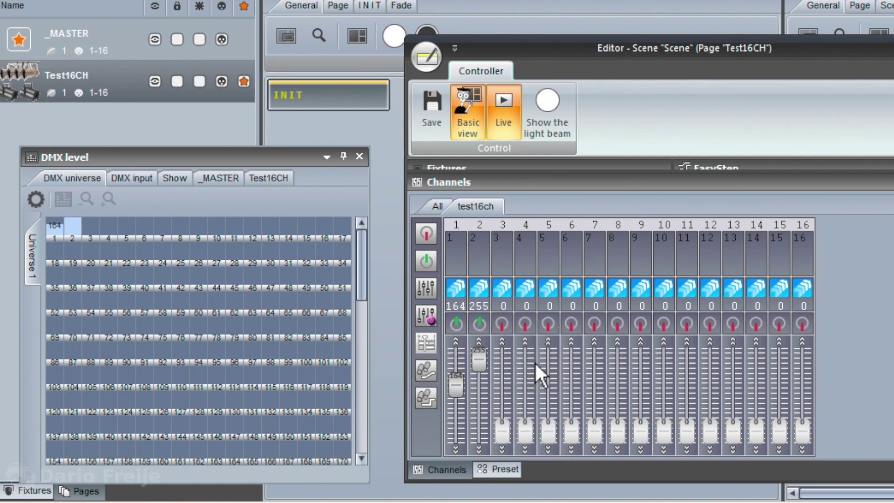
drag(480, 360, 518, 347)
Switch channels 3 and 4 On with channel 3 at 101 and channel 4 at 0, then set channel 1 to 255 and channel 2 to 0.
right_click(508, 328)
click(535, 359)
drag(498, 356, 479, 431)
right_click(526, 323)
click(574, 341)
drag(525, 360, 480, 385)
click(456, 323)
click(486, 437)
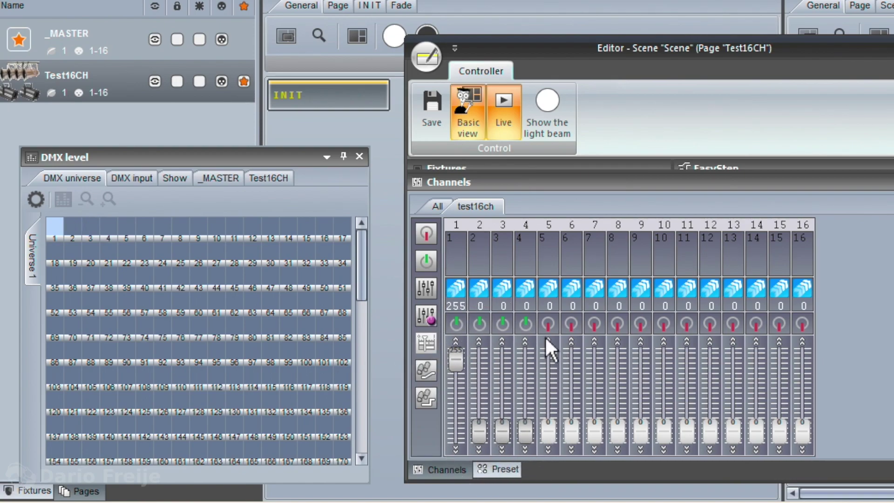
Switch channels 5, 6, 7, 8 and 9 On.
right_click(549, 324)
click(590, 360)
right_click(578, 327)
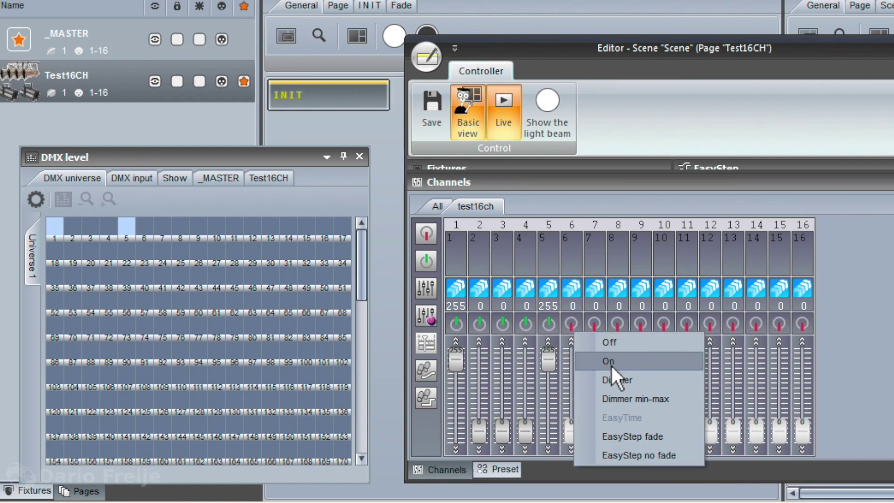
click(611, 364)
right_click(598, 326)
click(630, 360)
right_click(619, 326)
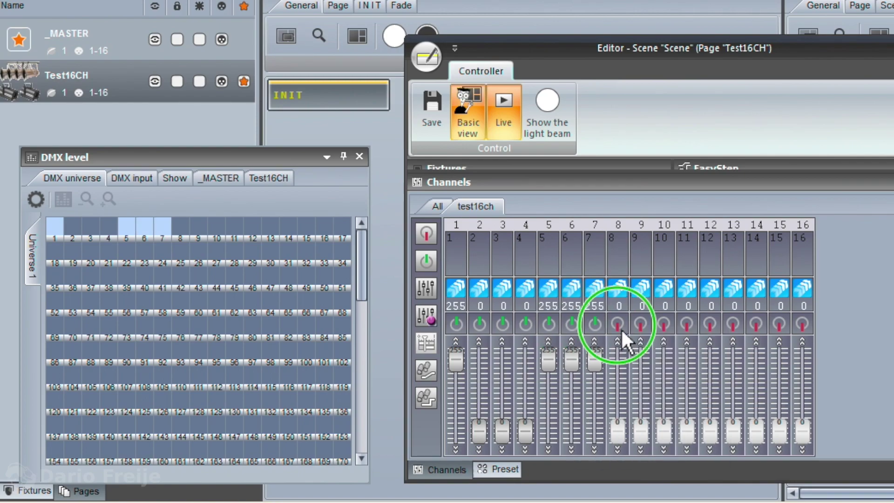
click(658, 366)
right_click(644, 326)
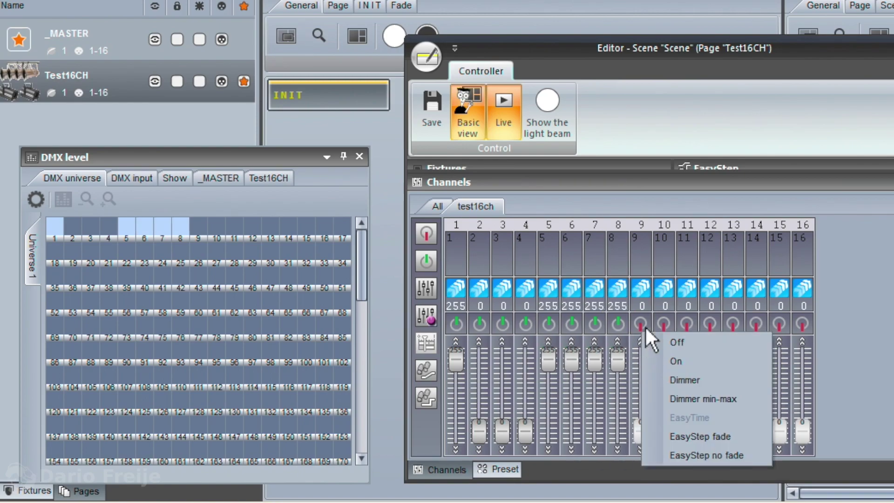
click(685, 362)
Pull channels 5 and 6 down to 0 and lower channel 7 to 55.
drag(550, 366, 578, 440)
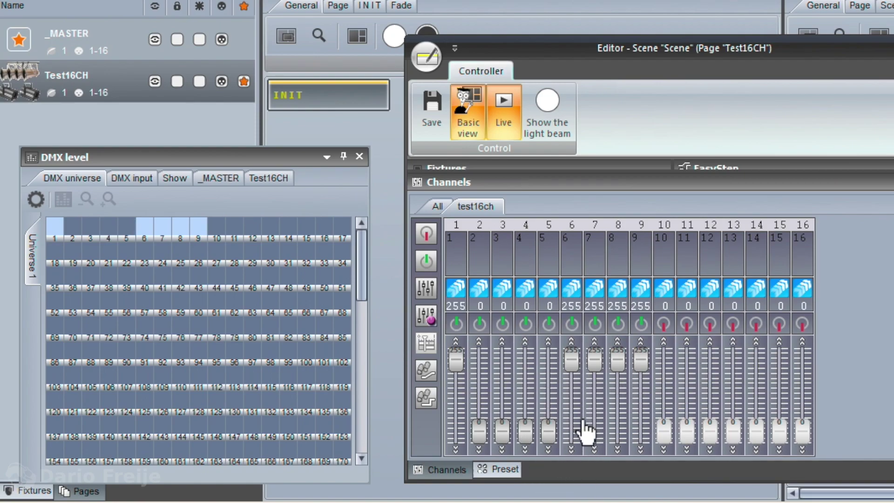
drag(573, 368, 595, 416)
drag(618, 361, 652, 473)
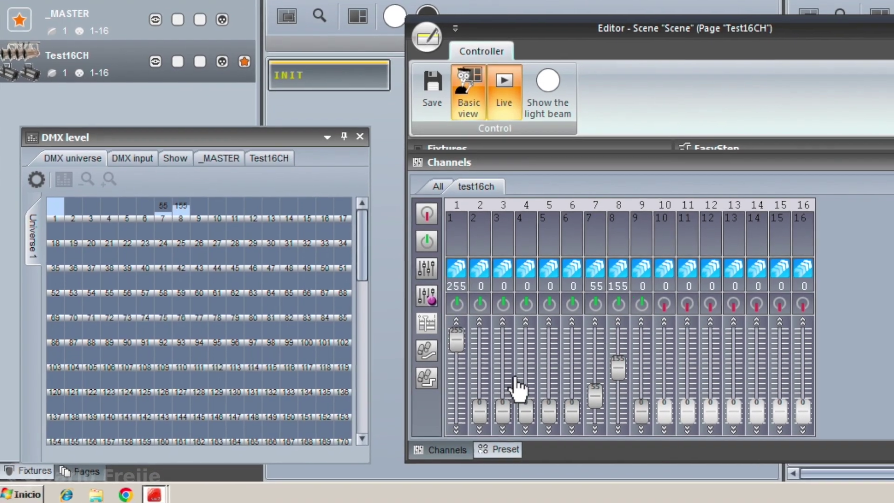
key(Escape)
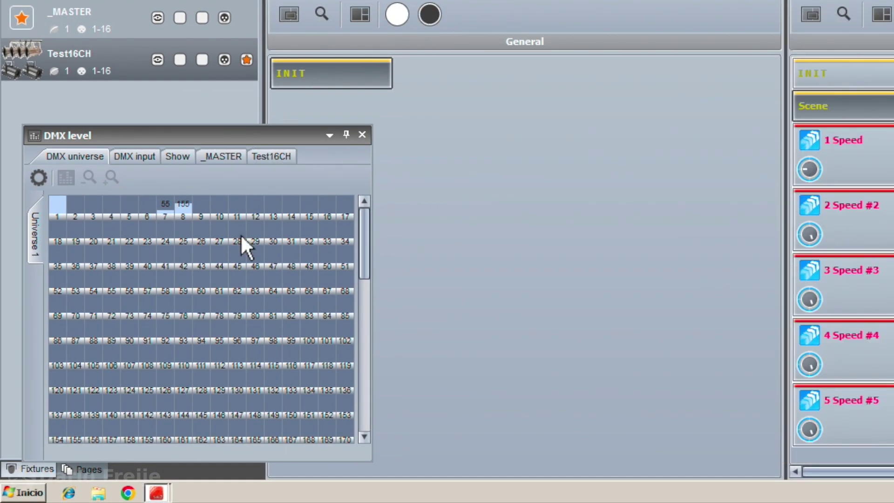
click(157, 495)
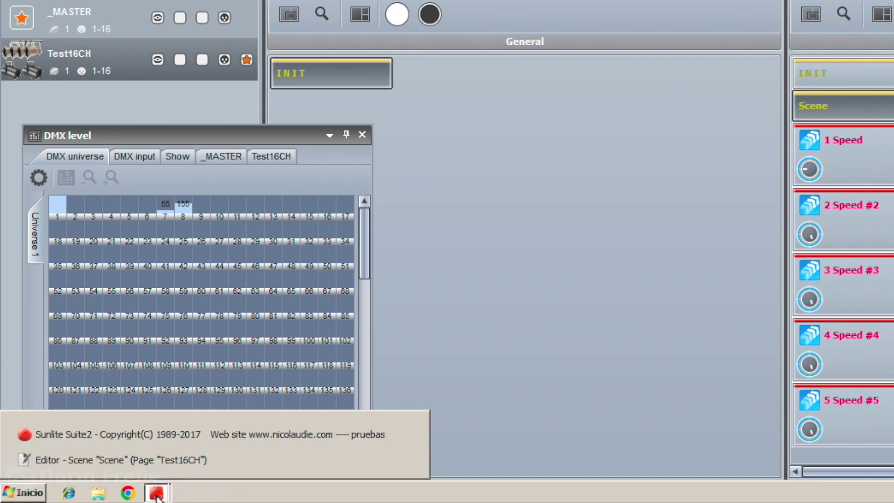
click(38, 460)
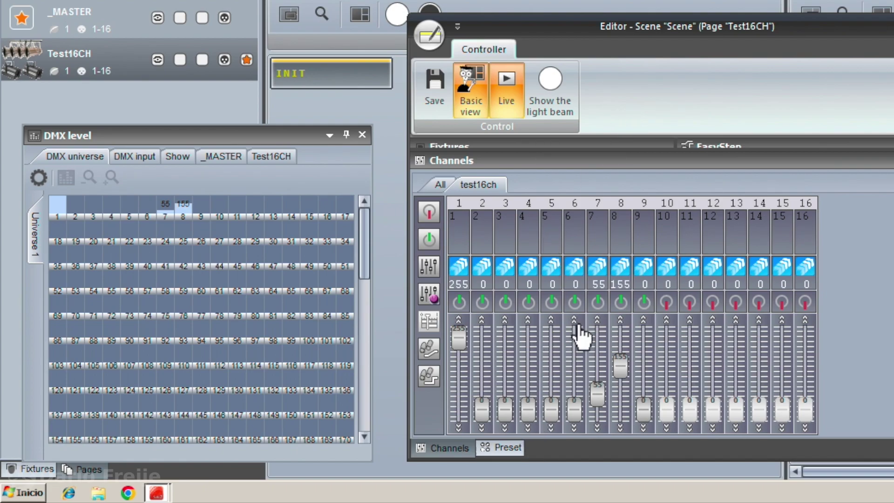
Drop channel 8 to 0 and switch channel 10 On at about 252.
drag(624, 369, 600, 407)
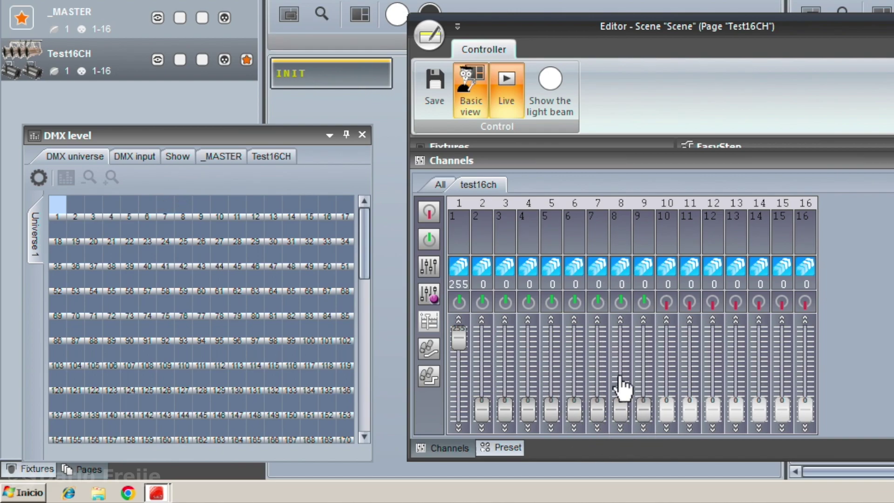
right_click(675, 310)
click(716, 342)
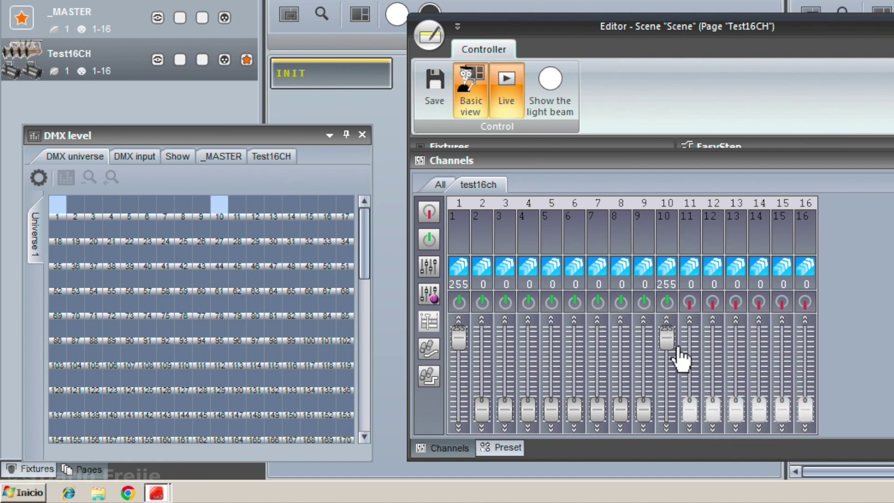
mouse_move(674, 347)
mouse_down()
mouse_move(674, 422)
mouse_move(672, 335)
mouse_move(674, 348)
mouse_up()
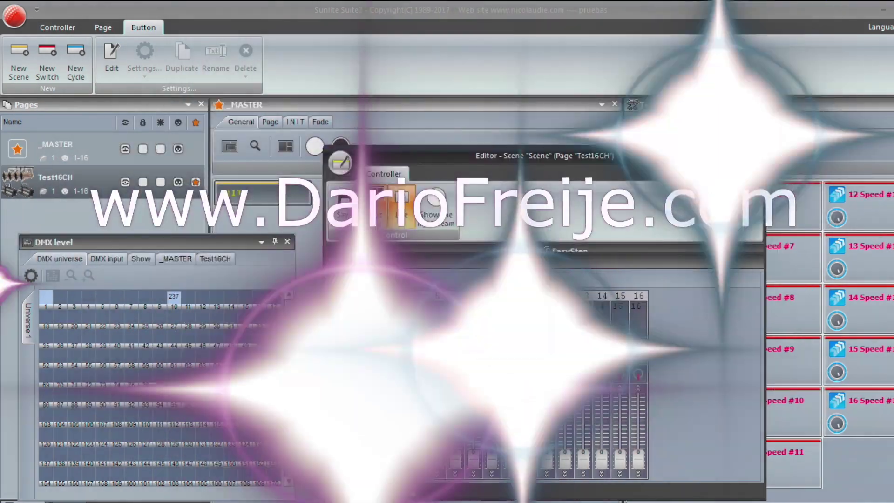
Bring channel 10 back to 0 and raise channel 6 to 37.
drag(532, 408, 528, 461)
drag(463, 462, 463, 458)
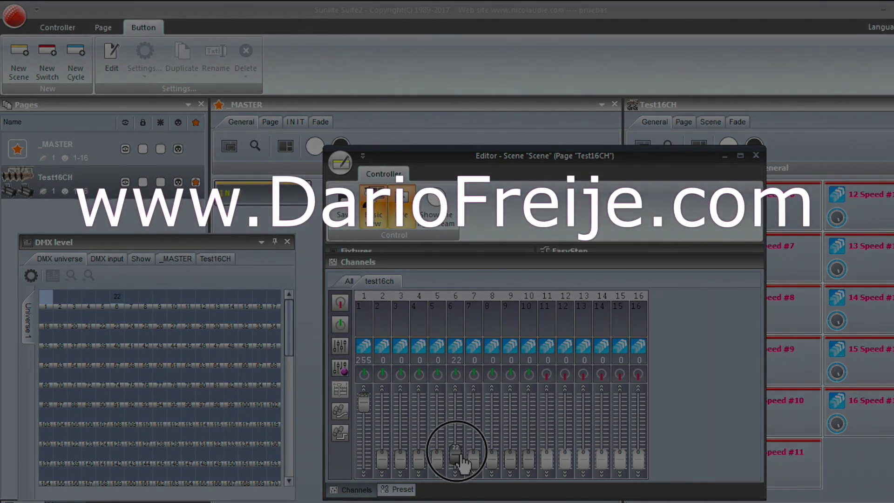
drag(463, 462, 463, 459)
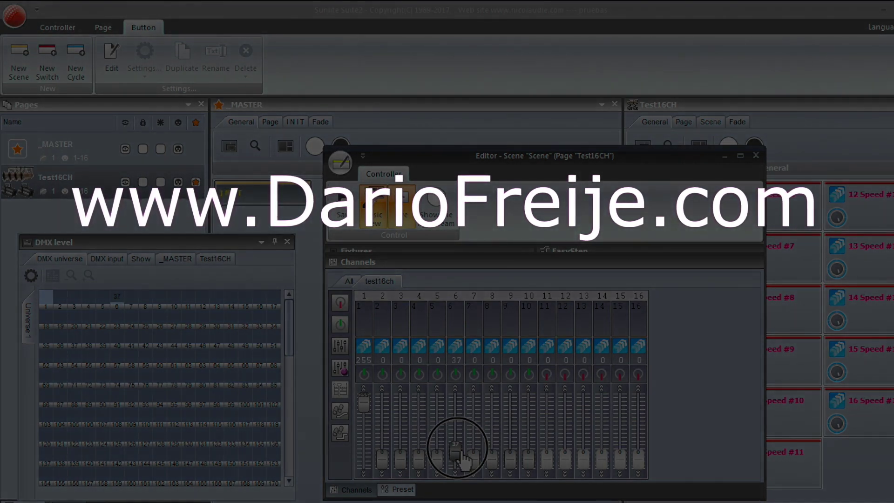